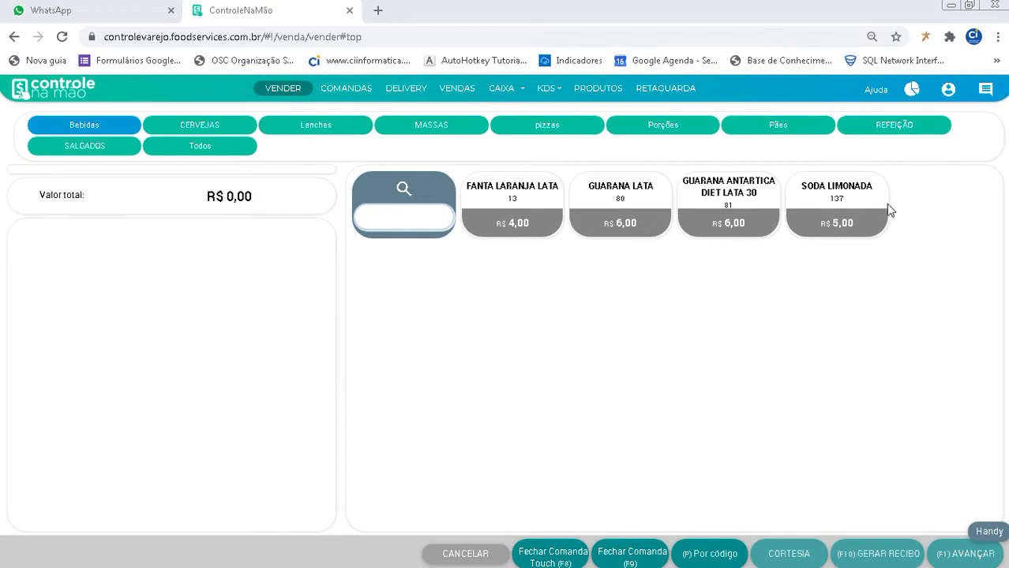
- Set "Trabalha com cliente na comanda?" to Sim in the comanda settings of the RESTAURANTE DELICIA location and save
click(667, 87)
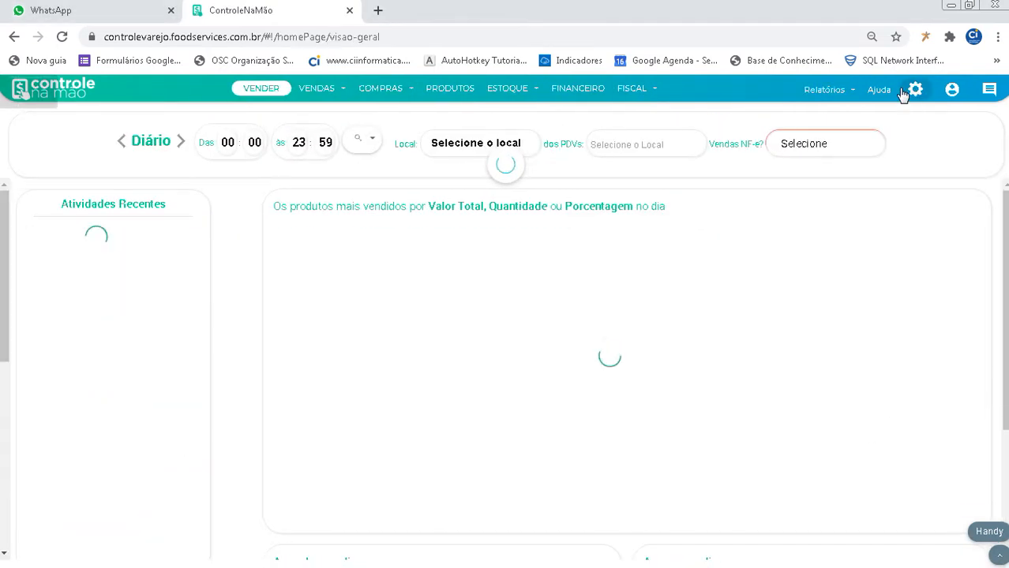
click(914, 89)
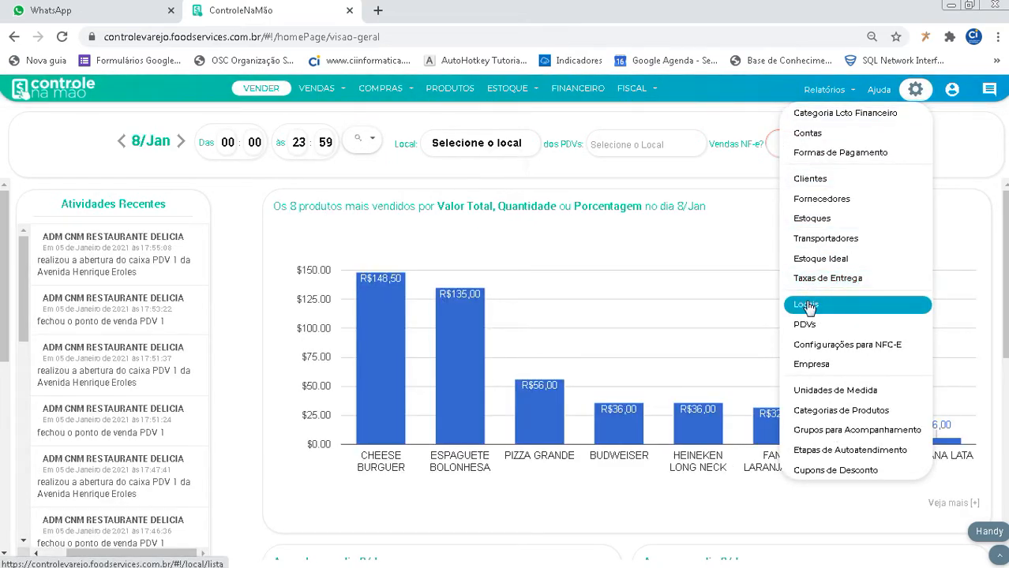
click(806, 306)
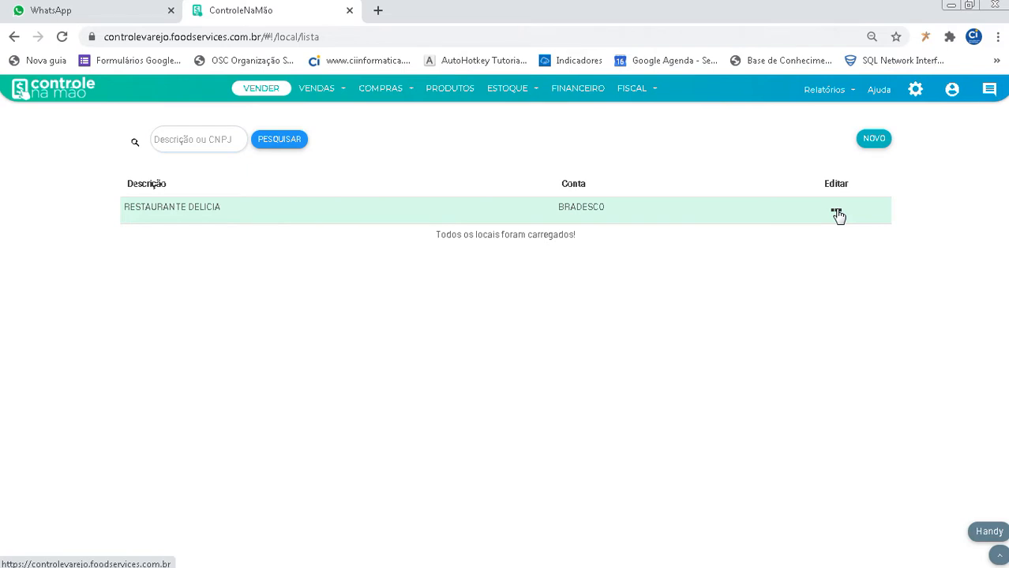
click(837, 213)
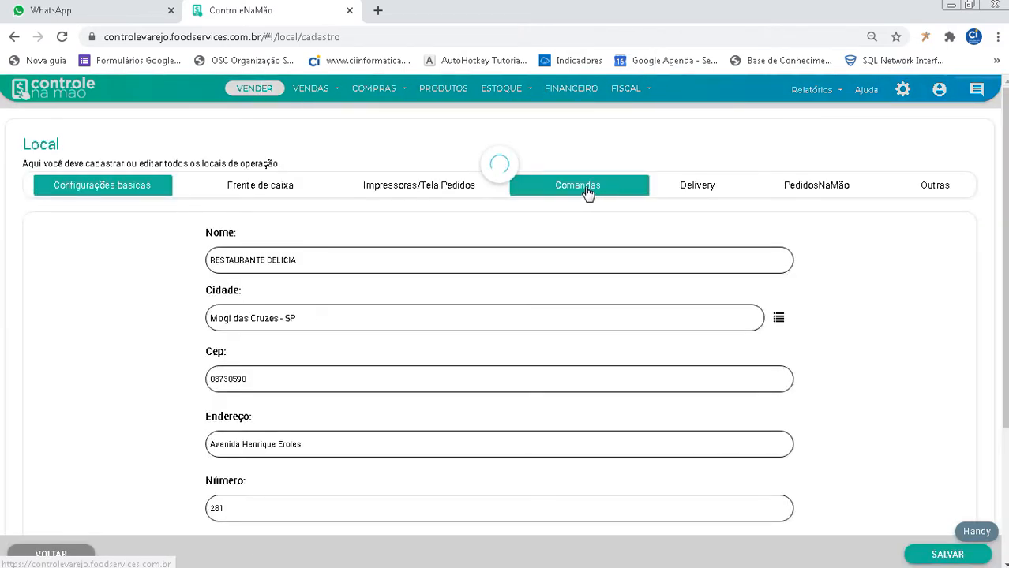
click(587, 189)
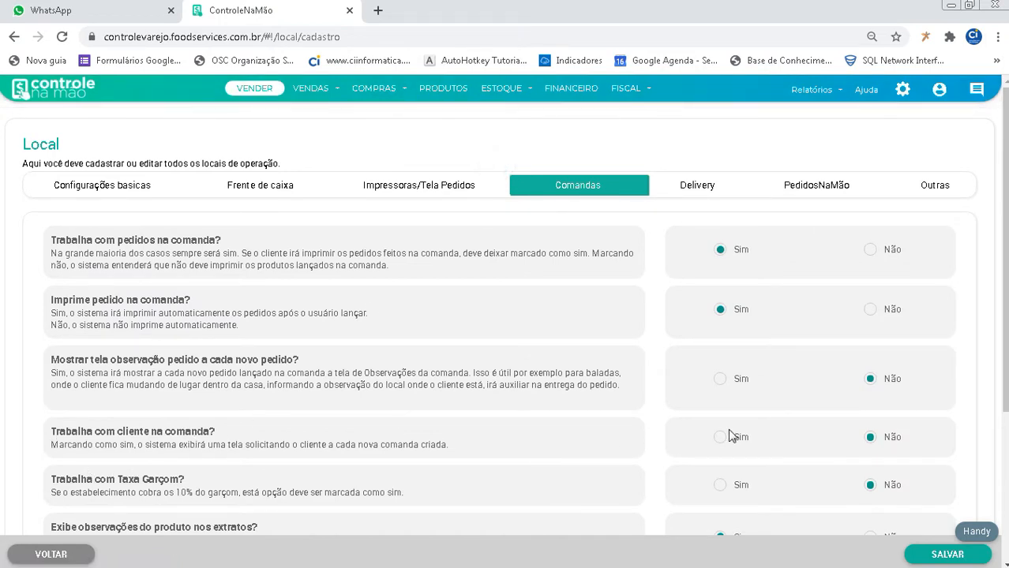
click(710, 438)
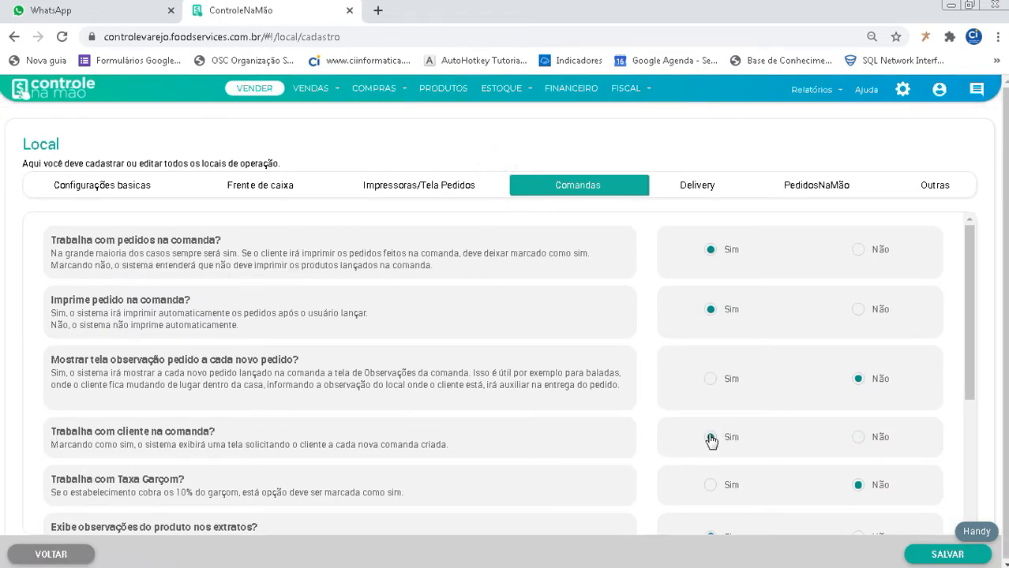
click(948, 556)
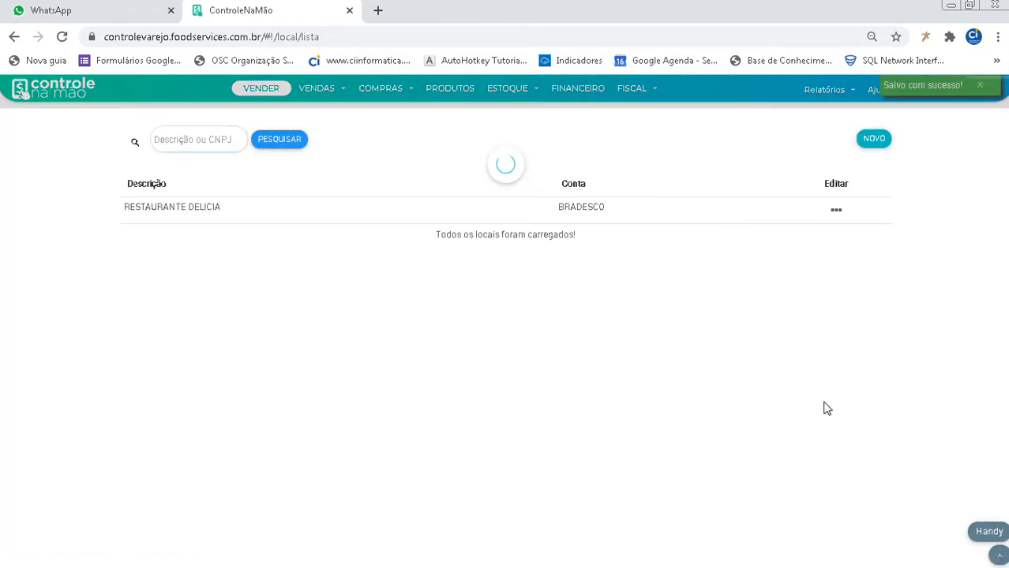
- Return to the sales area and reload the point of sale by choosing to use PDV 1
click(285, 93)
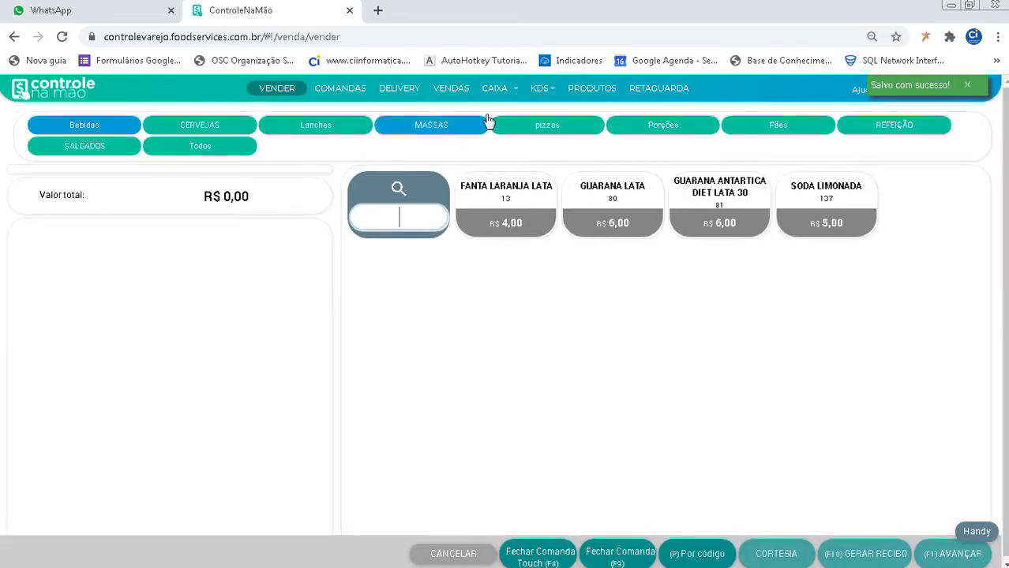
click(497, 89)
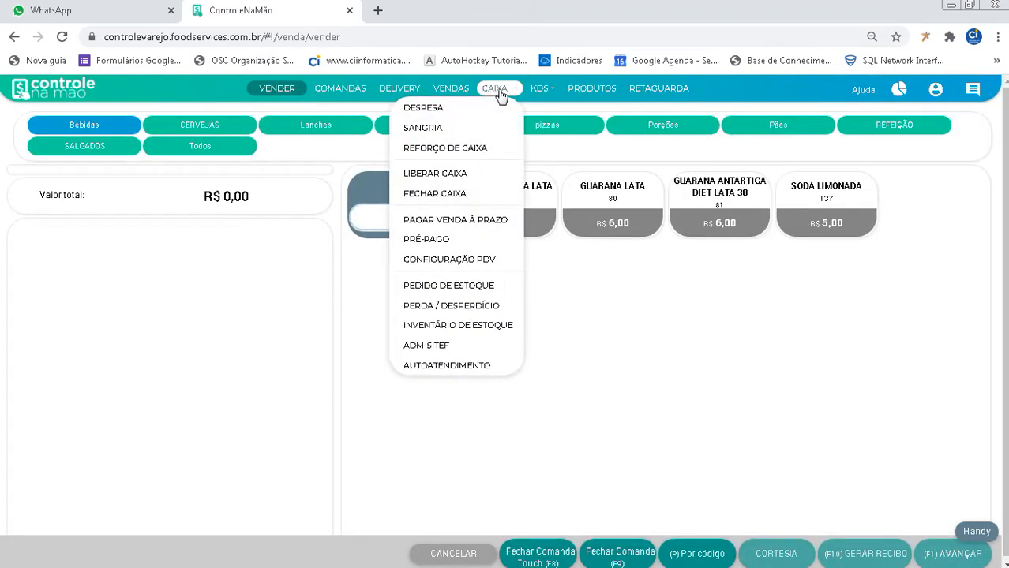
click(451, 181)
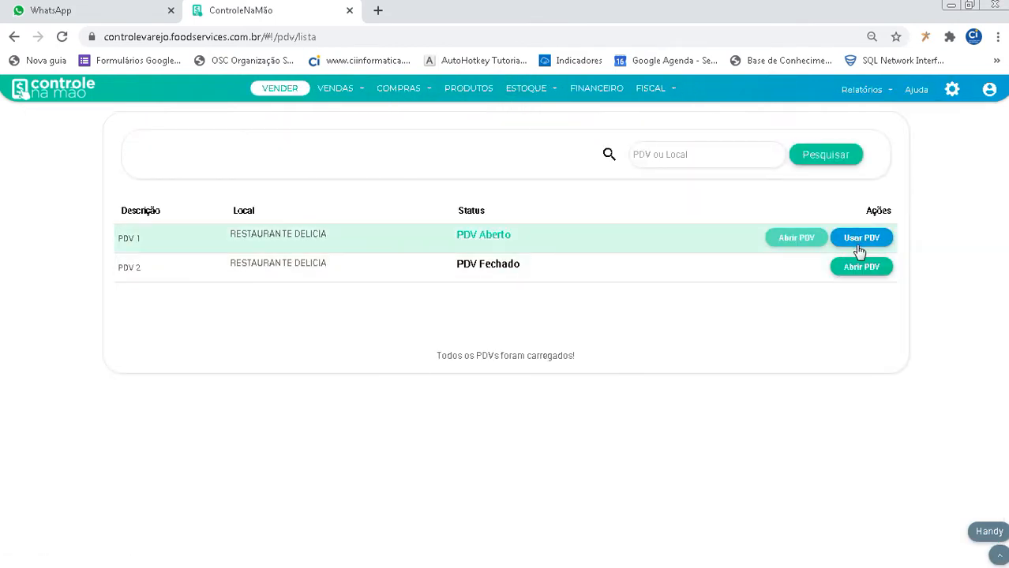
click(862, 249)
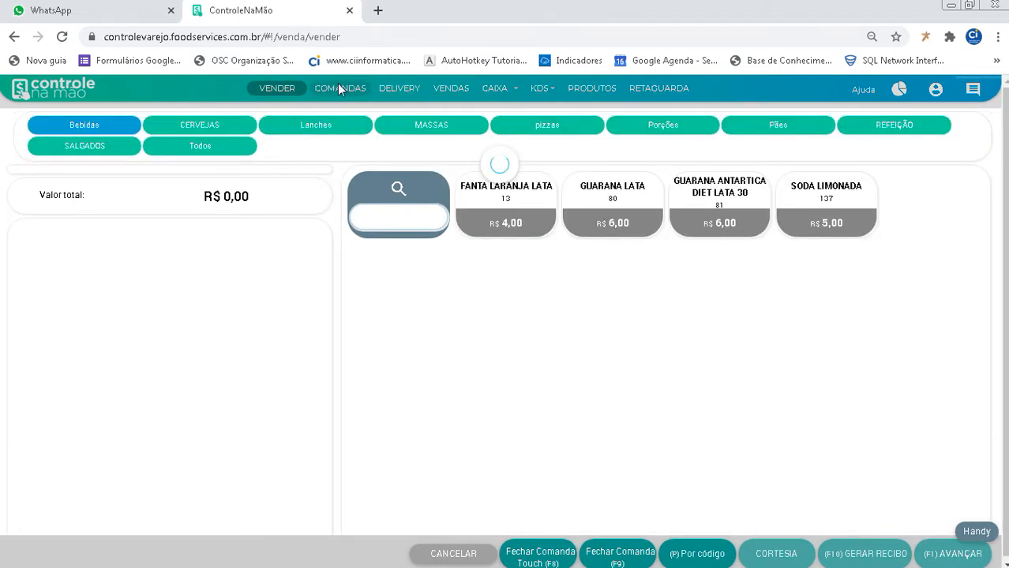
- Open the comandas screen and add comanda 80
click(339, 88)
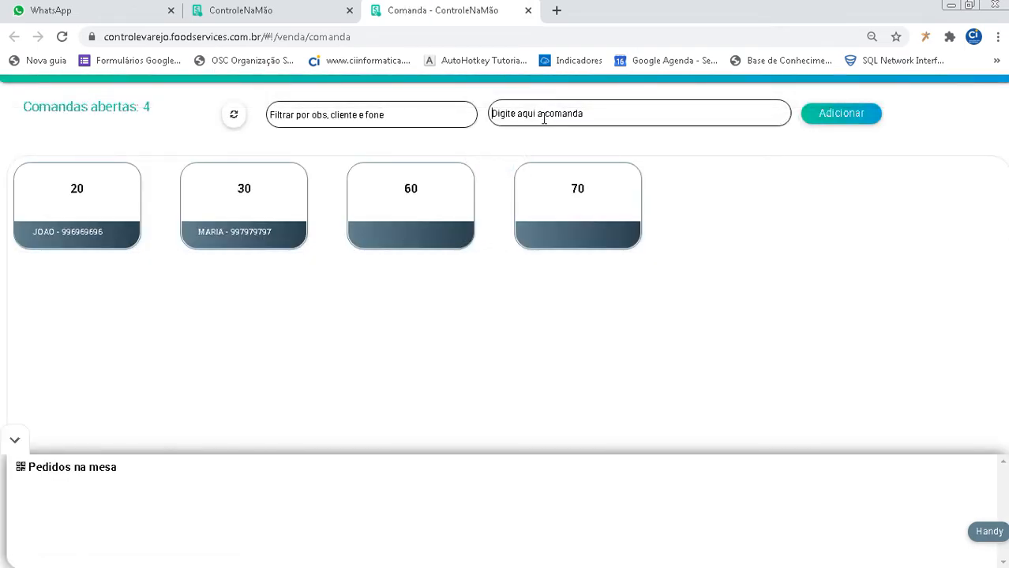
text(80)
key(Return)
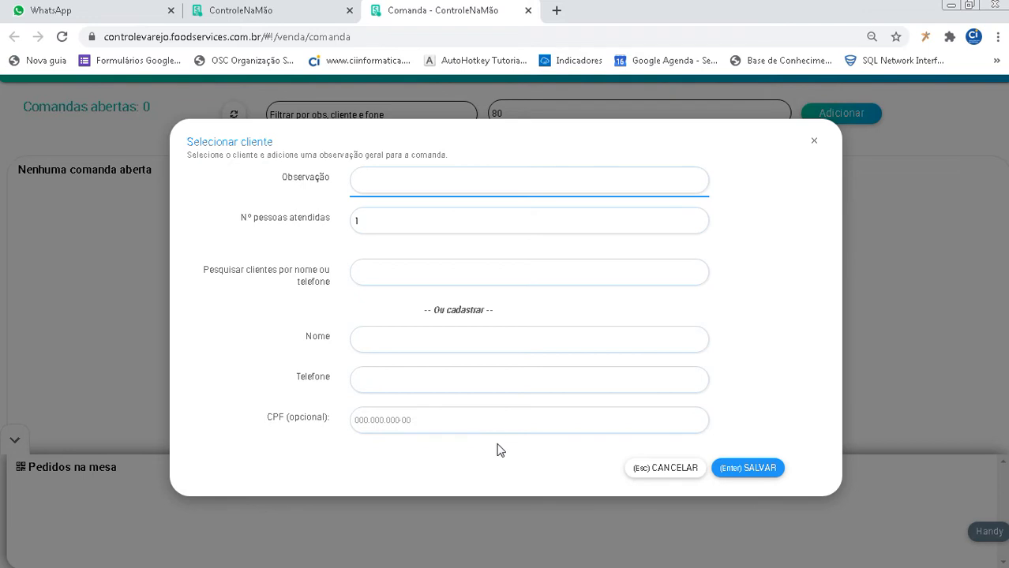
- Search for a registered customer by name, select the match, and clear that selection
key(Tab)
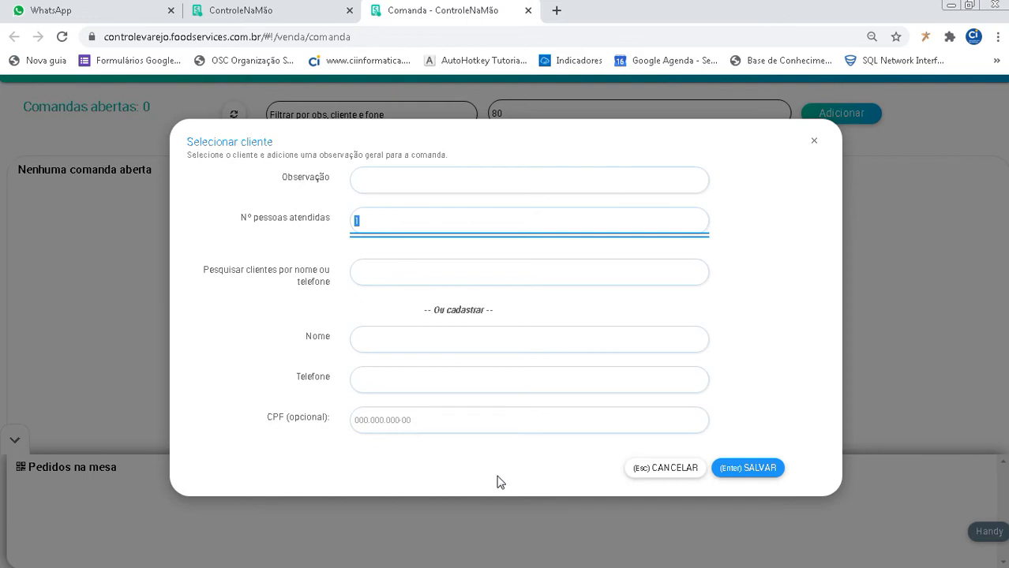
key(Tab)
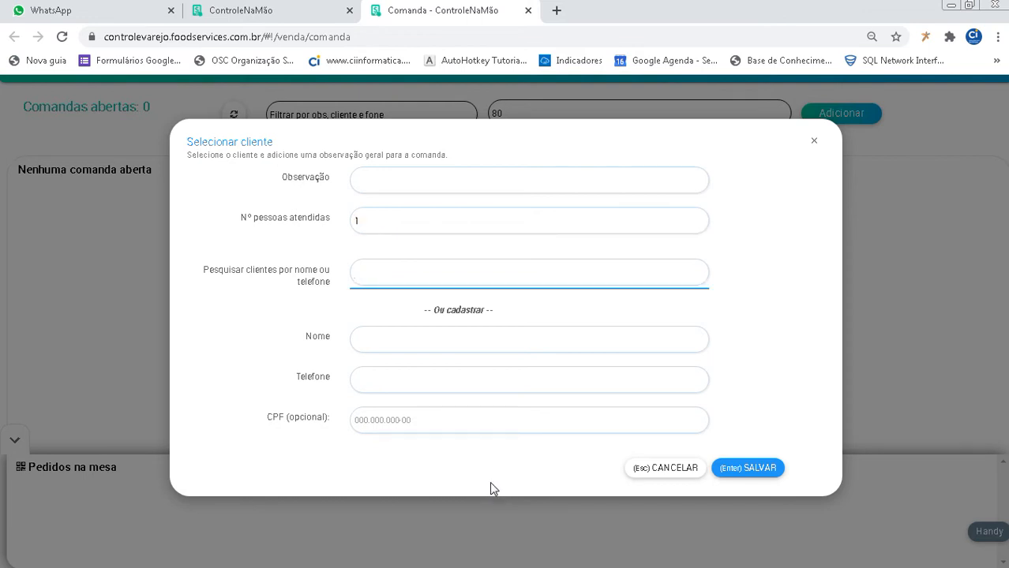
text(ALEX)
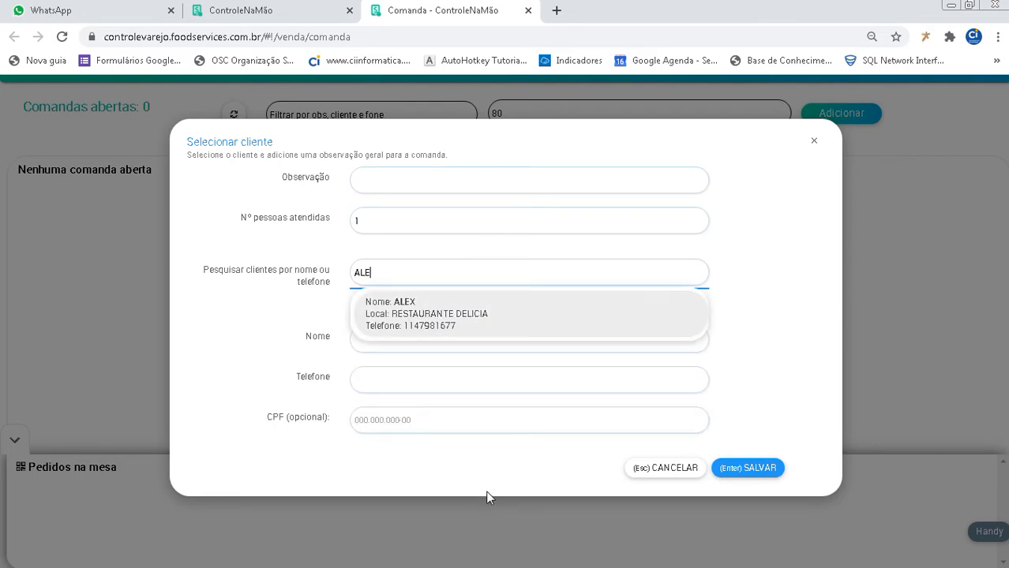
click(439, 319)
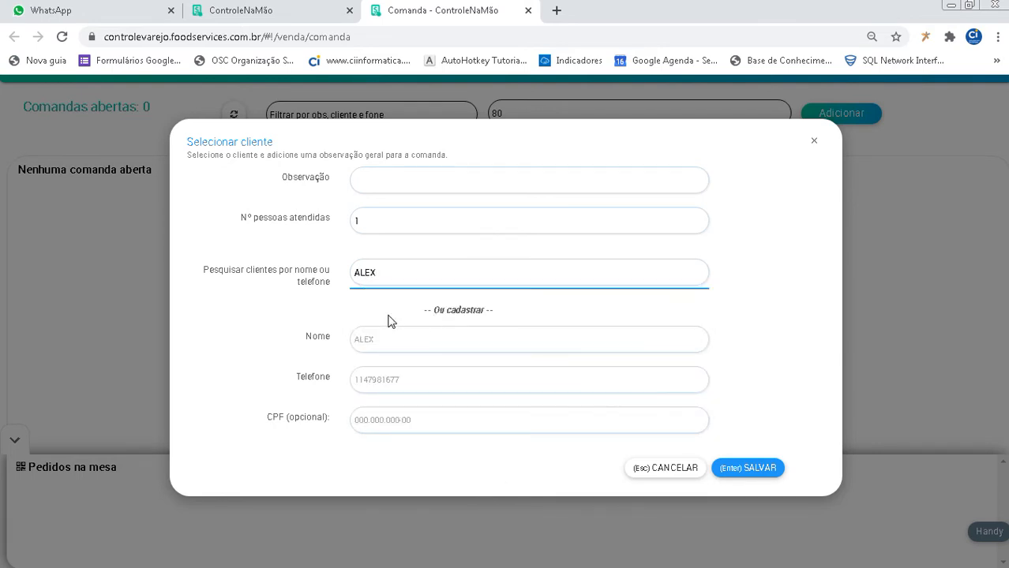
drag(395, 279, 289, 268)
key(BackSpace)
- Register a new customer for comanda 80 with a name and phone number, leave the CPF blank, and save
click(375, 339)
text(PAULO)
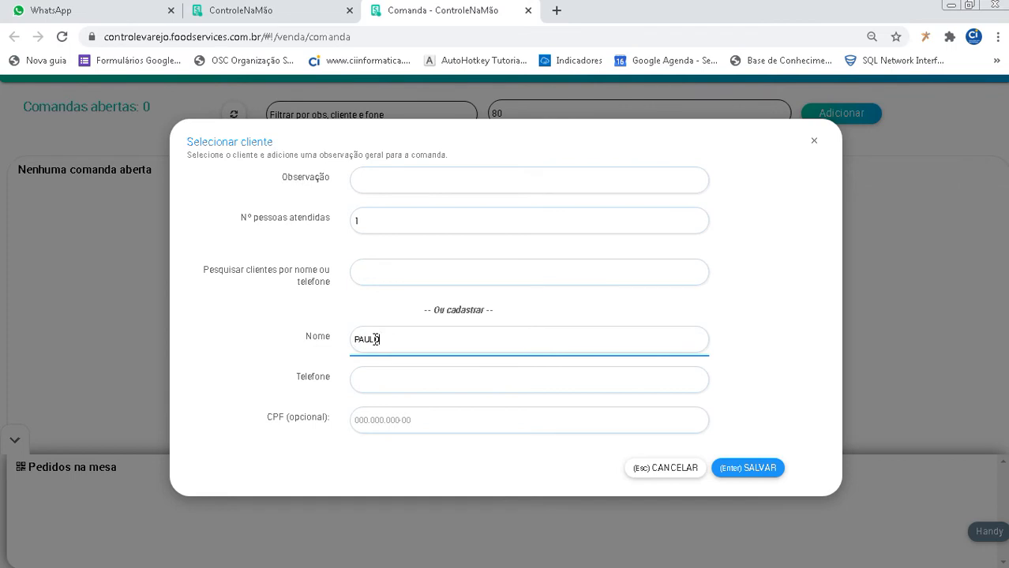
key(Tab)
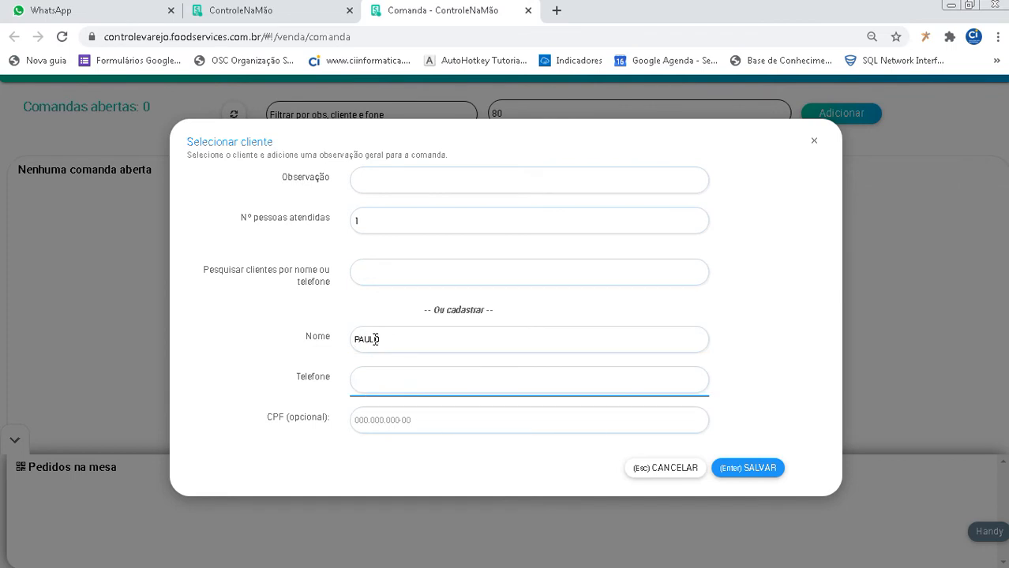
text(996889688)
click(387, 420)
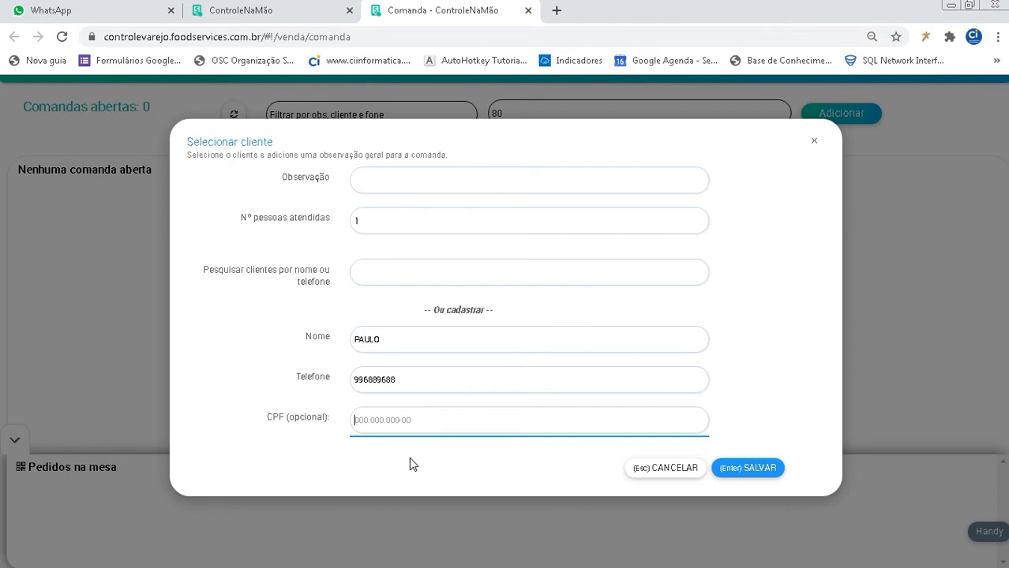
click(762, 471)
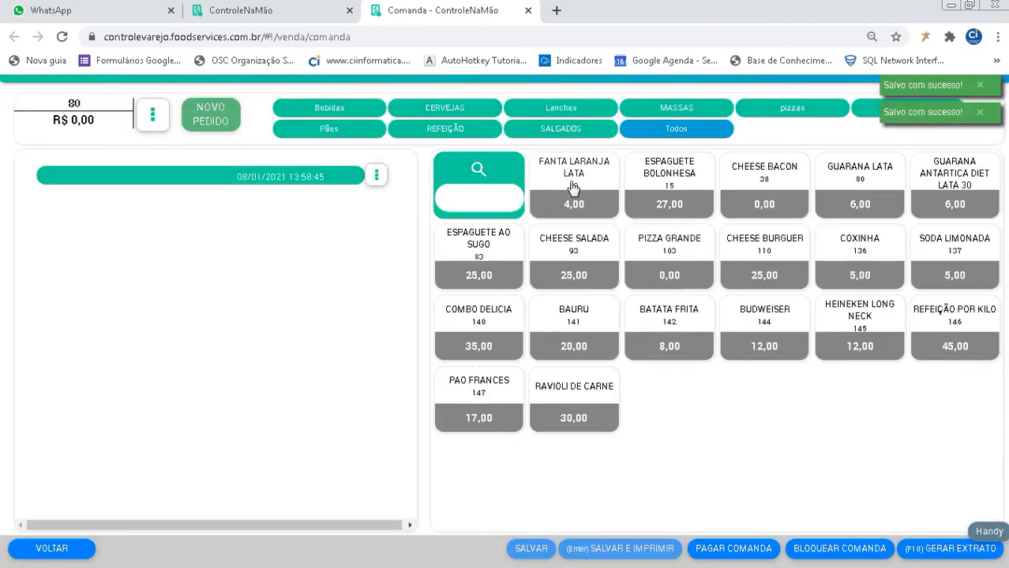
- Add one FANTA LARANJA LATA and one ESPAGUETE BOLONHESA to comanda 80 and save the order
click(573, 190)
click(676, 196)
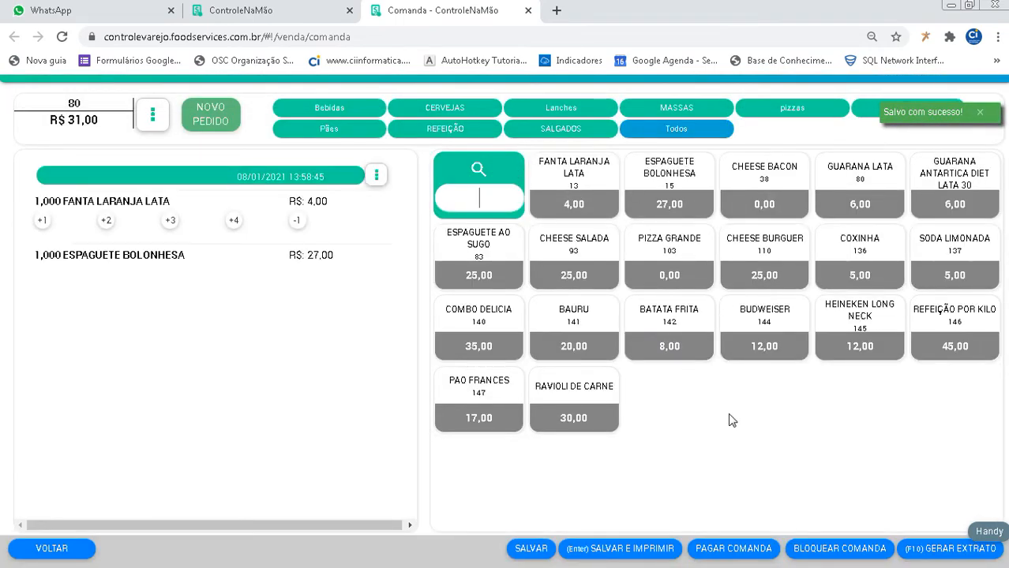
click(531, 548)
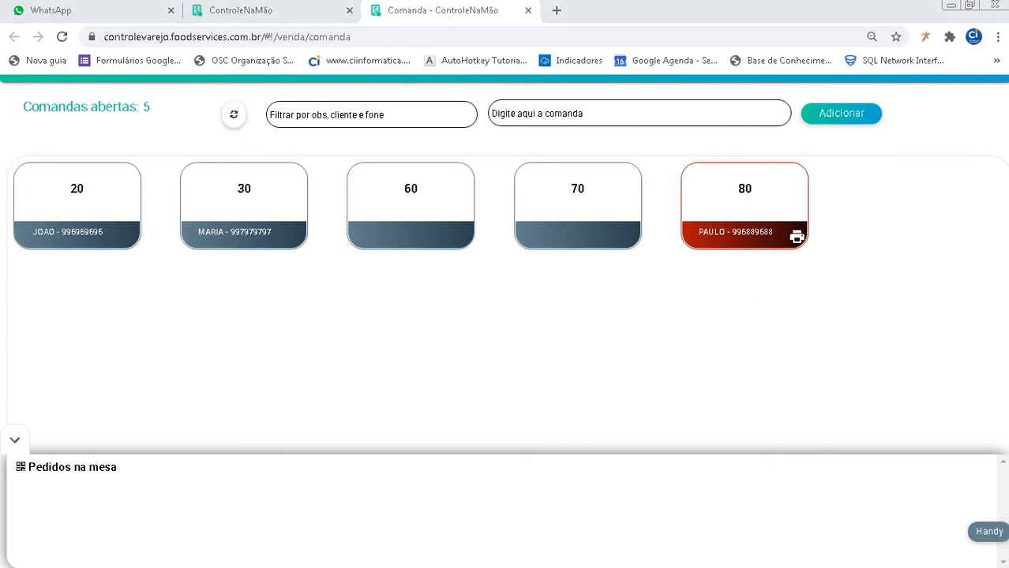
- Switch to the phone's AnyDesk session and go back from comanda 90's observations screen to the comanda list
key(alt+Tab)
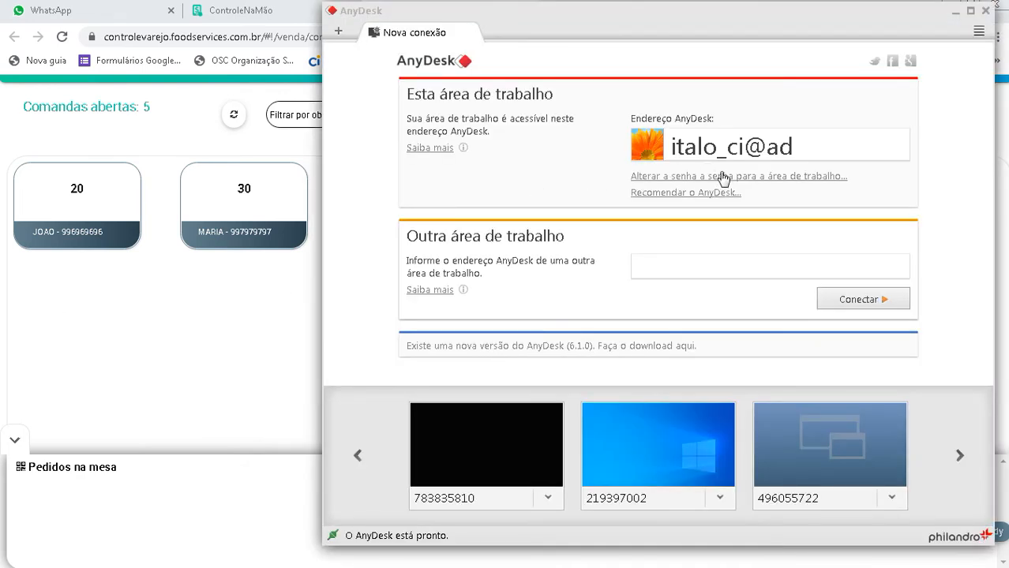
click(676, 14)
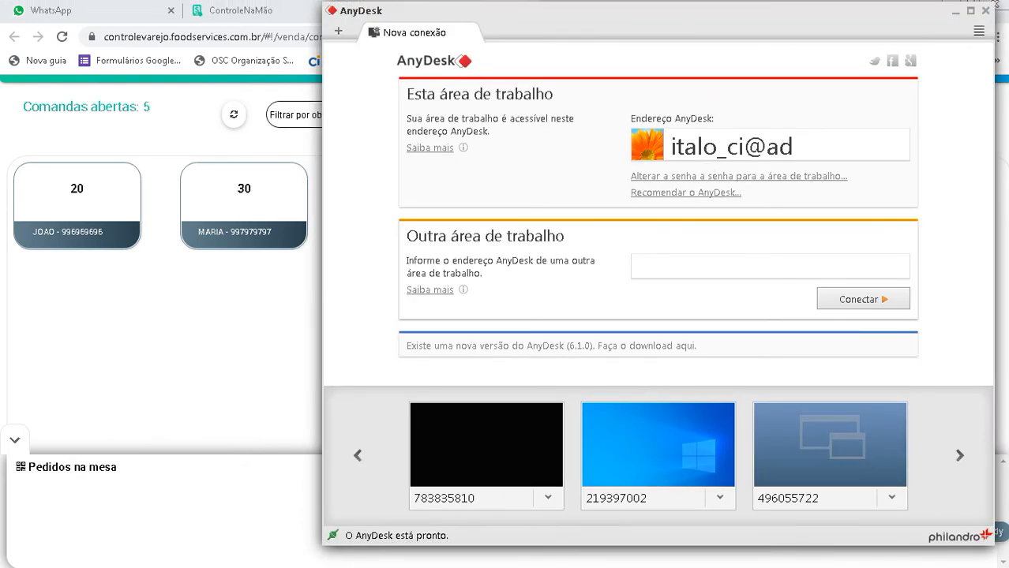
key(alt+Tab)
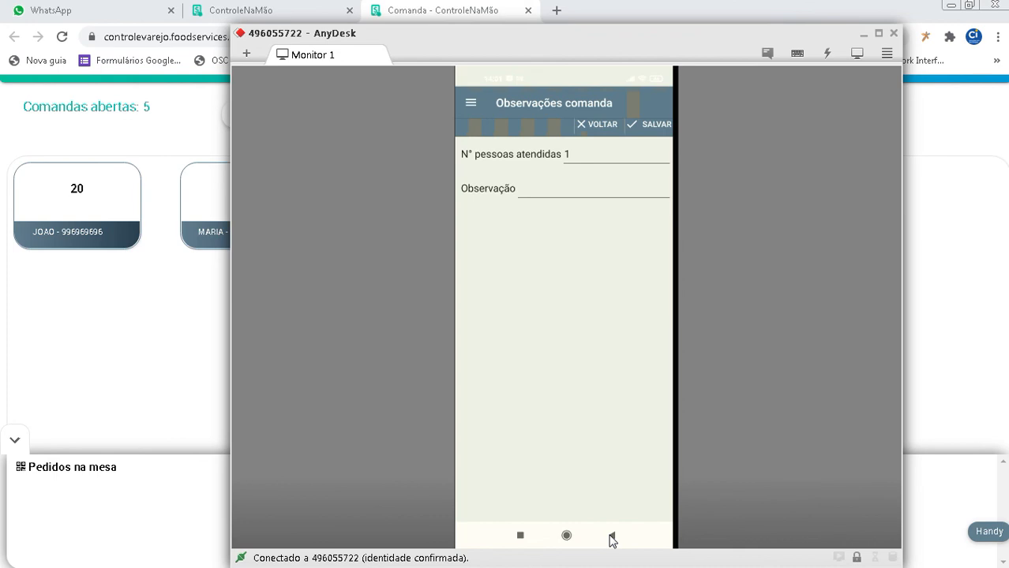
click(611, 537)
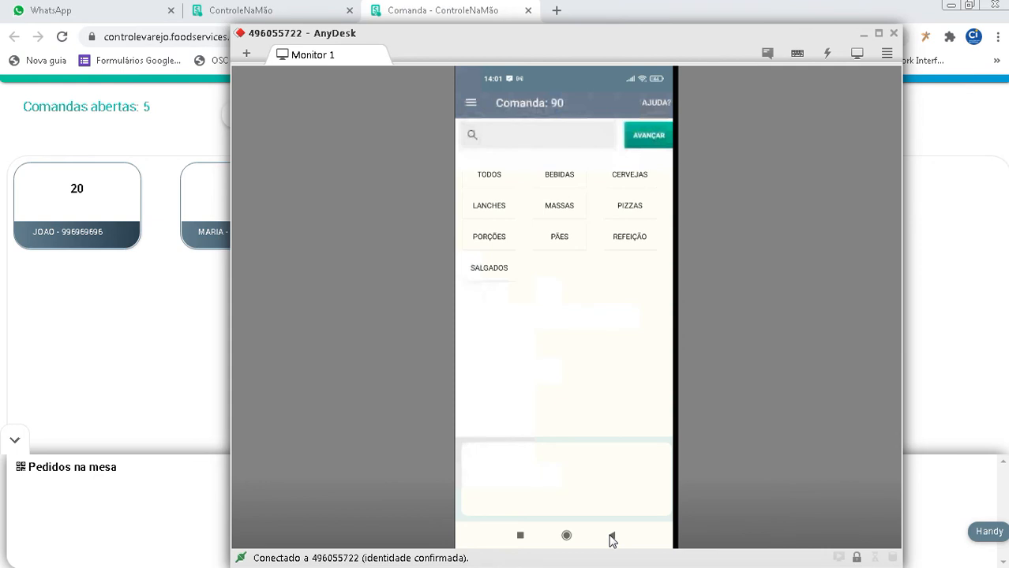
click(611, 536)
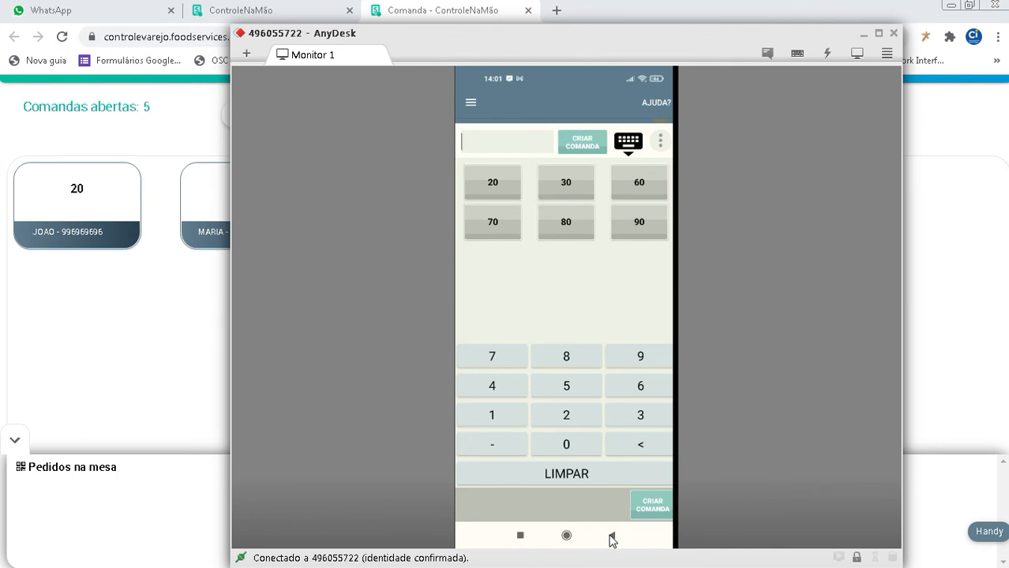